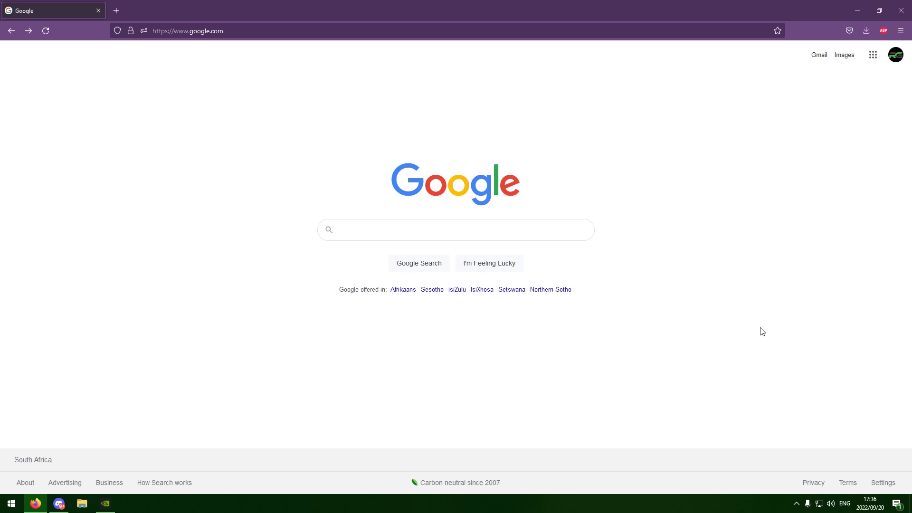
- Search Google for "7 days to die mod launcher" and open the 7D2D Mod launcher website
{"action": "left_click", "coordinate": [400, 226]}
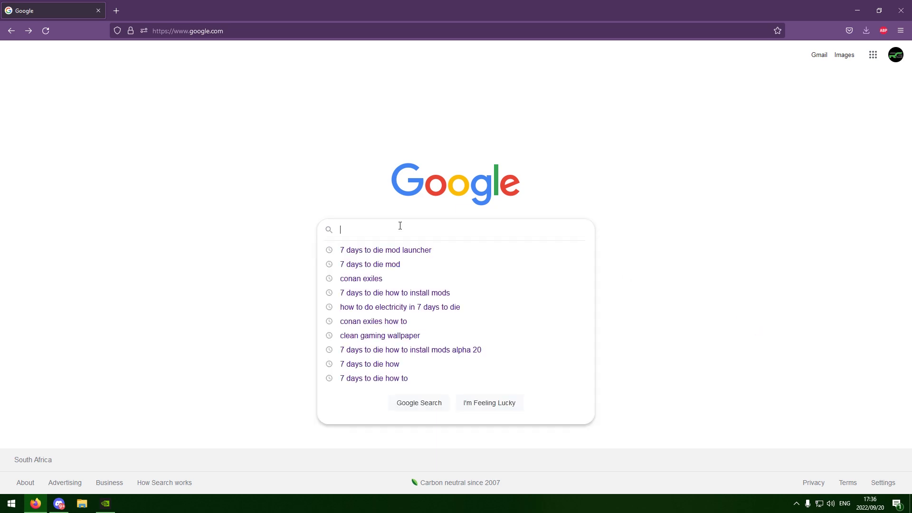
{"action": "type", "text": "7 days to"}
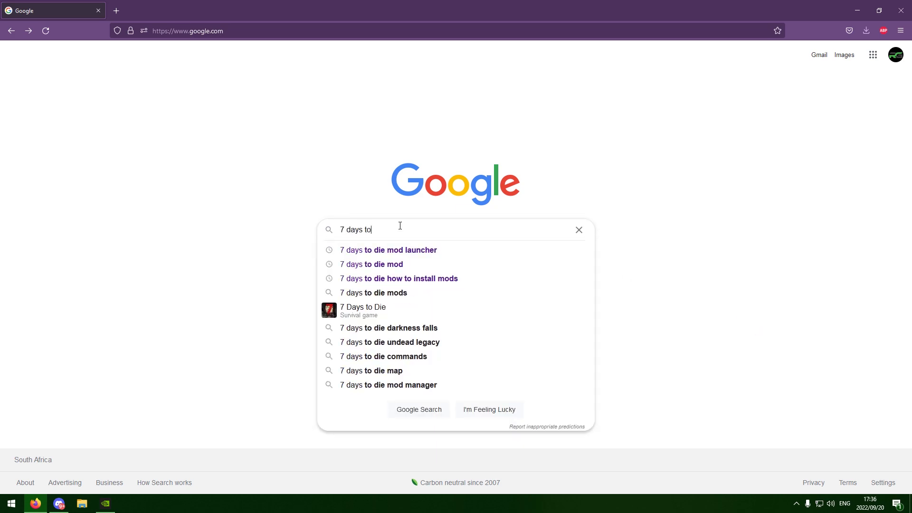
{"action": "type", "text": " die mod launcher"}
{"action": "key", "text": "Return"}
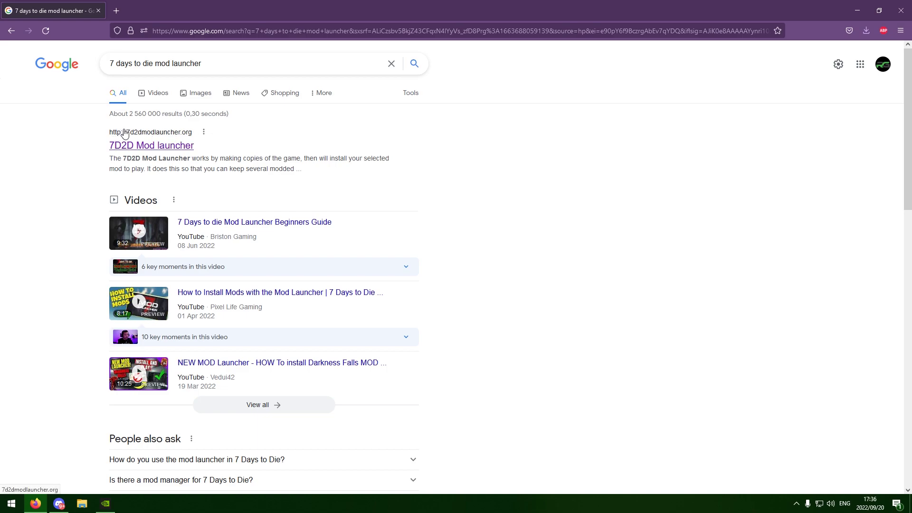
{"action": "left_click", "coordinate": [156, 148]}
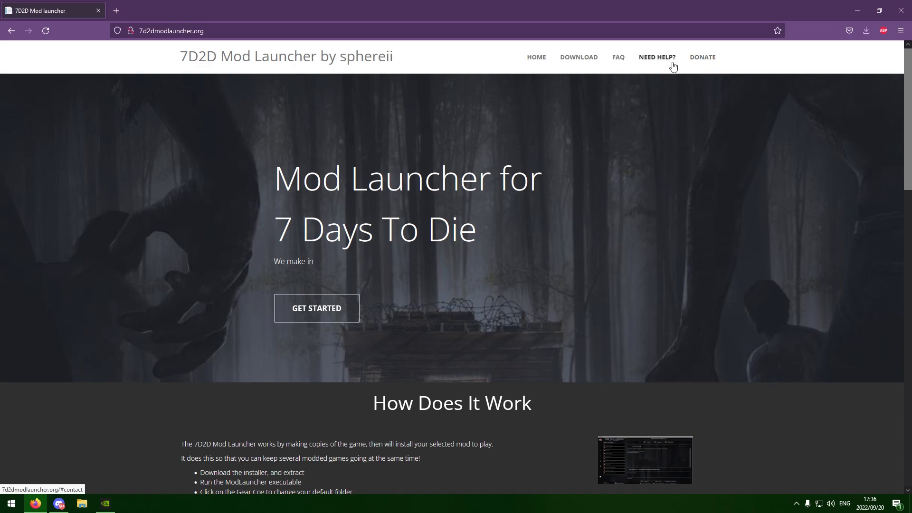
- Find the Download section of the mod launcher page and download the Windows version
{"action": "scroll", "coordinate": [489, 146], "scroll_direction": "down", "scroll_amount": 3}
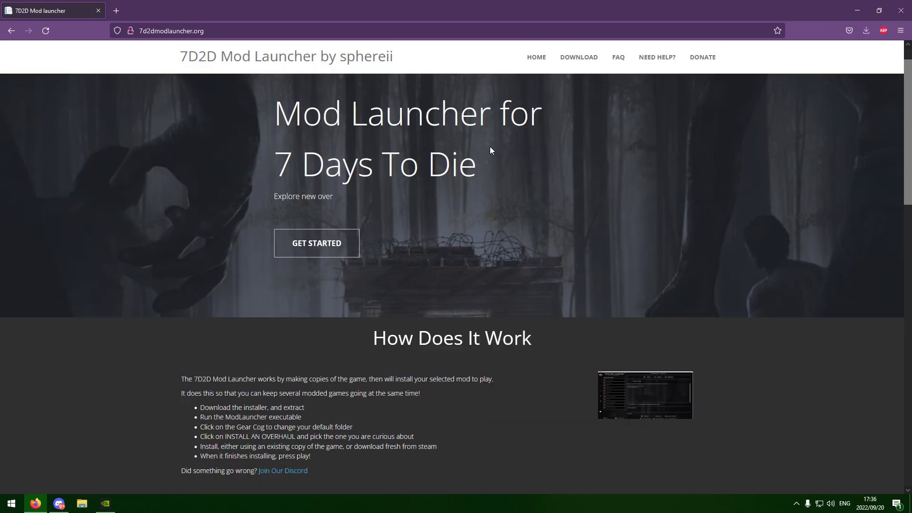
{"action": "scroll", "coordinate": [266, 364], "scroll_direction": "down", "scroll_amount": 5}
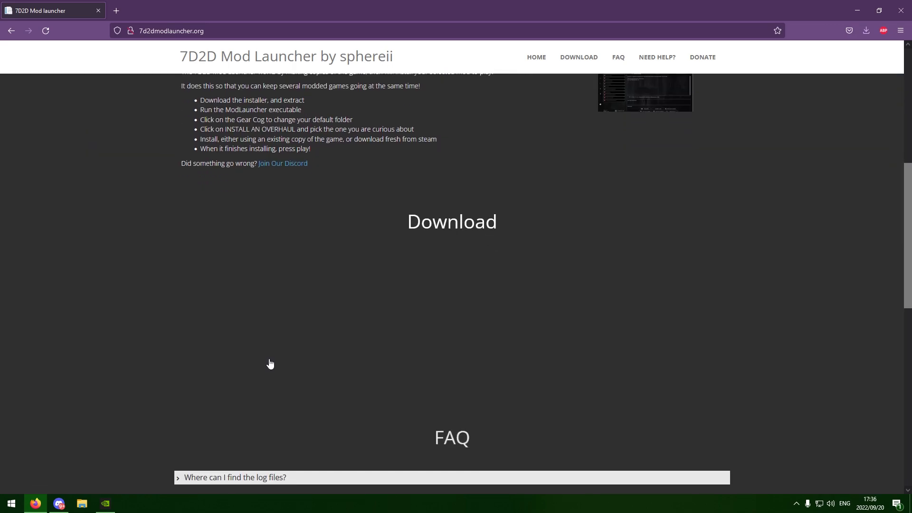
{"action": "scroll", "coordinate": [270, 364], "scroll_direction": "up", "scroll_amount": 4}
{"action": "scroll", "coordinate": [269, 362], "scroll_direction": "down", "scroll_amount": 4}
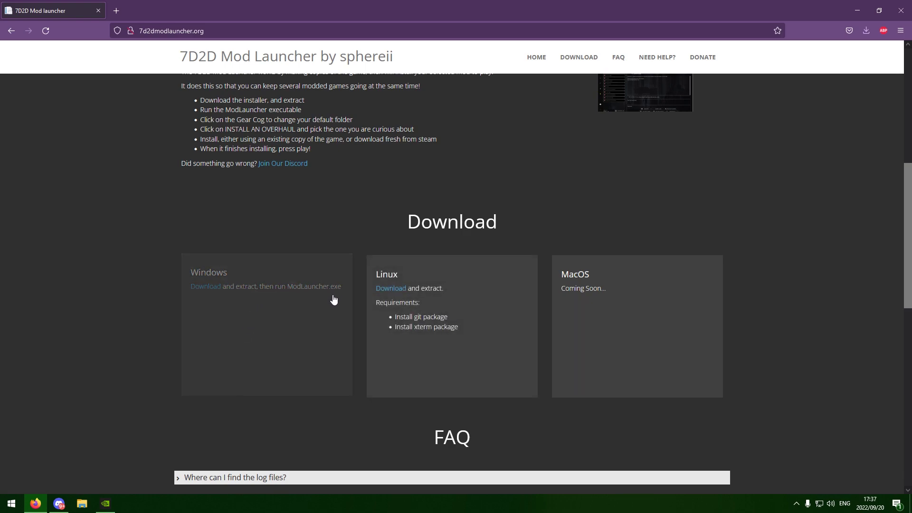
{"action": "left_click", "coordinate": [205, 287]}
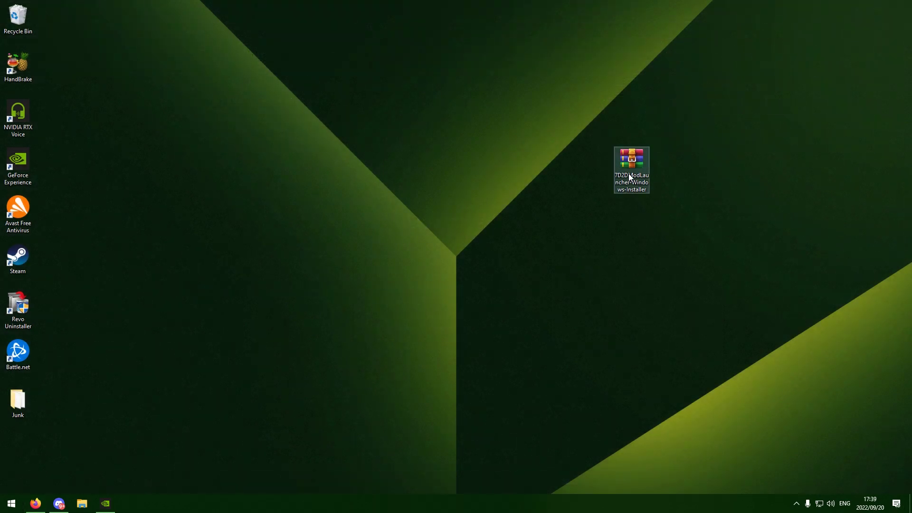
- Extract the 7D2DModLauncher-Windows-Installer archive on the desktop and place the extracted folder beside the archive
{"action": "right_click", "coordinate": [621, 168]}
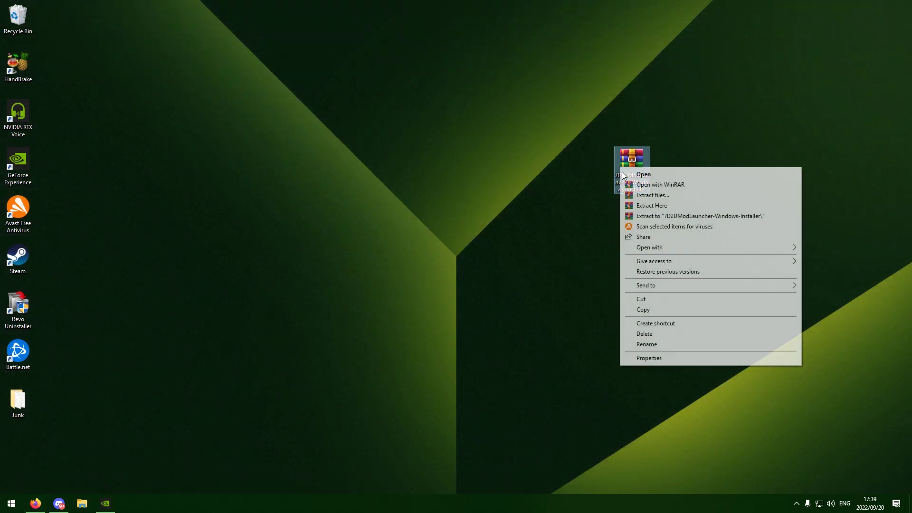
{"action": "left_click", "coordinate": [653, 205]}
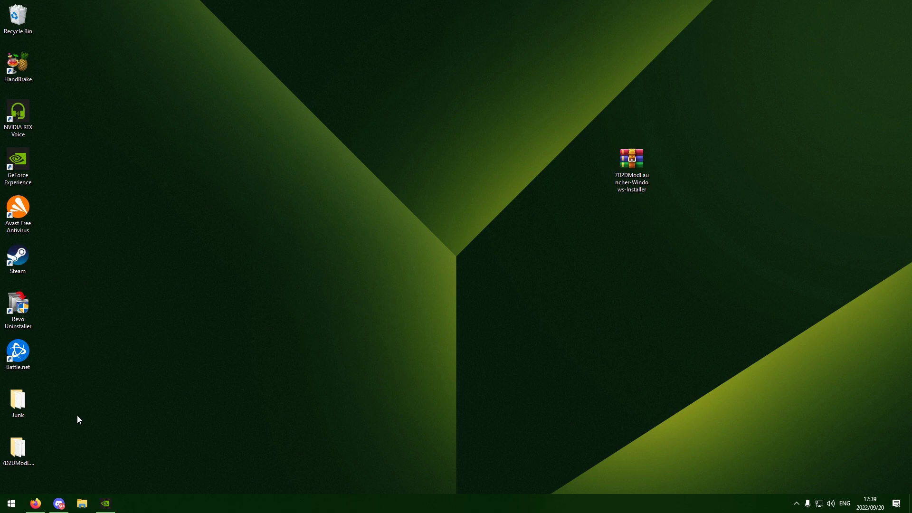
{"action": "left_click_drag", "start_coordinate": [18, 449], "coordinate": [554, 186]}
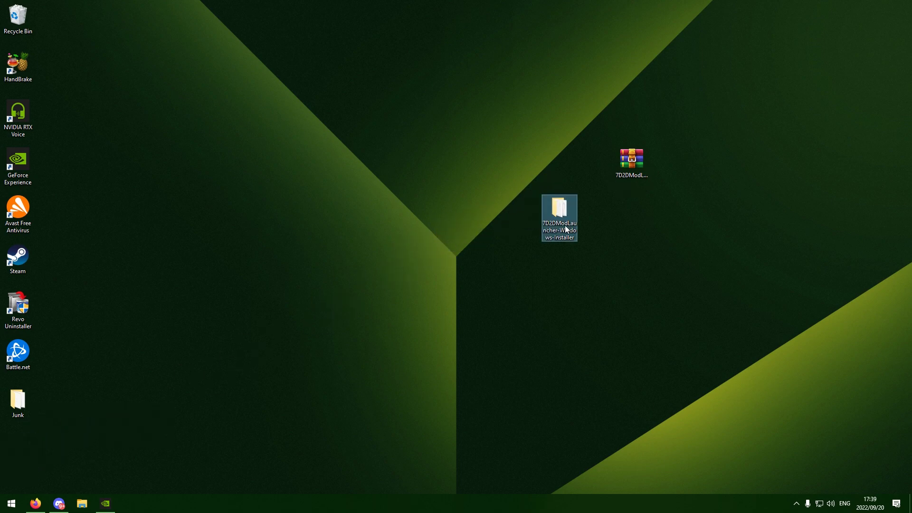
{"action": "left_click_drag", "start_coordinate": [565, 225], "coordinate": [568, 177]}
{"action": "left_click", "coordinate": [633, 163]}
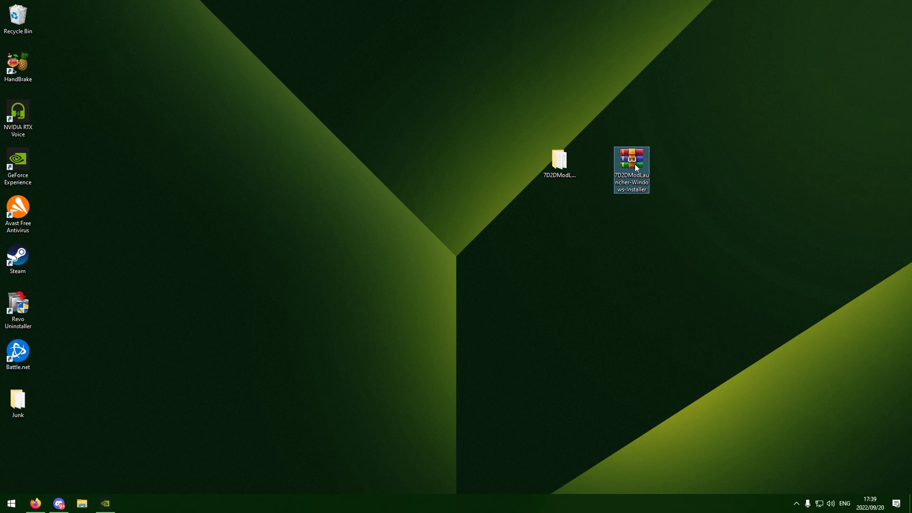
{"action": "left_click", "coordinate": [561, 174]}
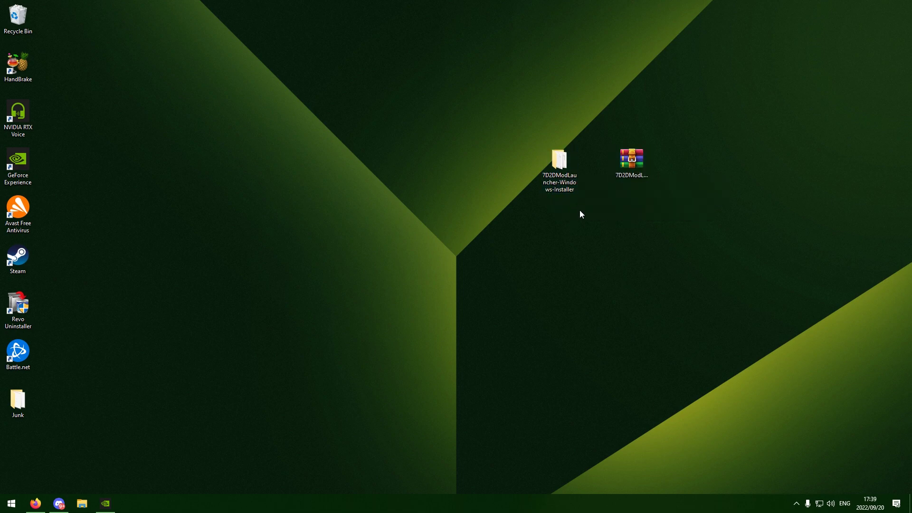
- Run ModLauncher from the extracted 7D2DModLauncher-Windows-Installer folder and go past the welcome page to the list of installable overhauls
{"action": "double_click", "coordinate": [555, 188]}
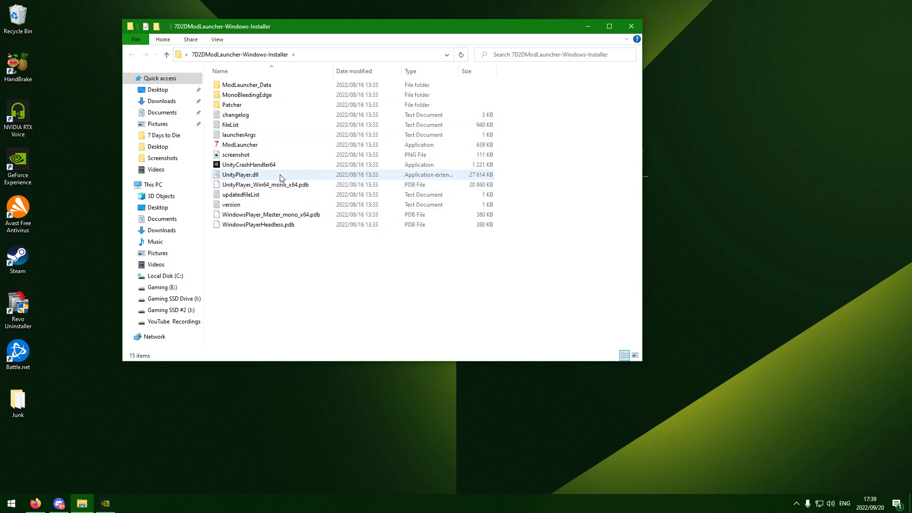
{"action": "double_click", "coordinate": [254, 145]}
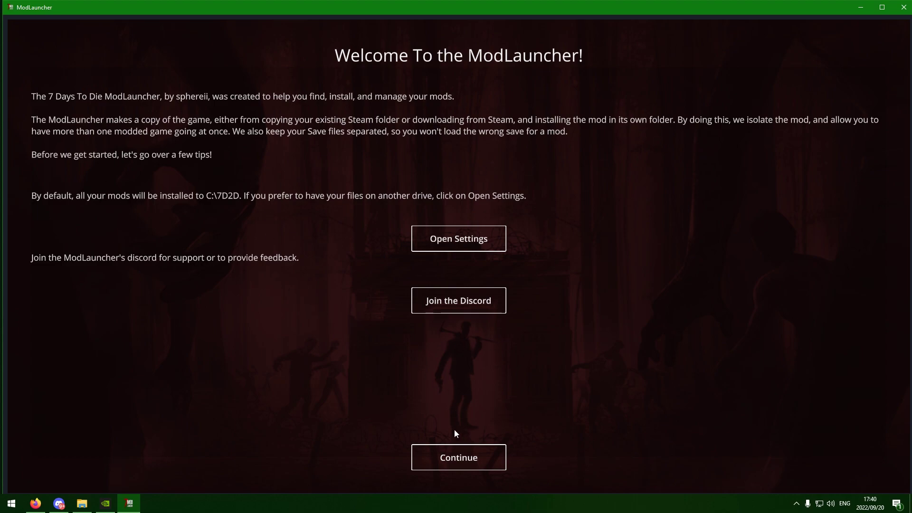
{"action": "left_click", "coordinate": [458, 465]}
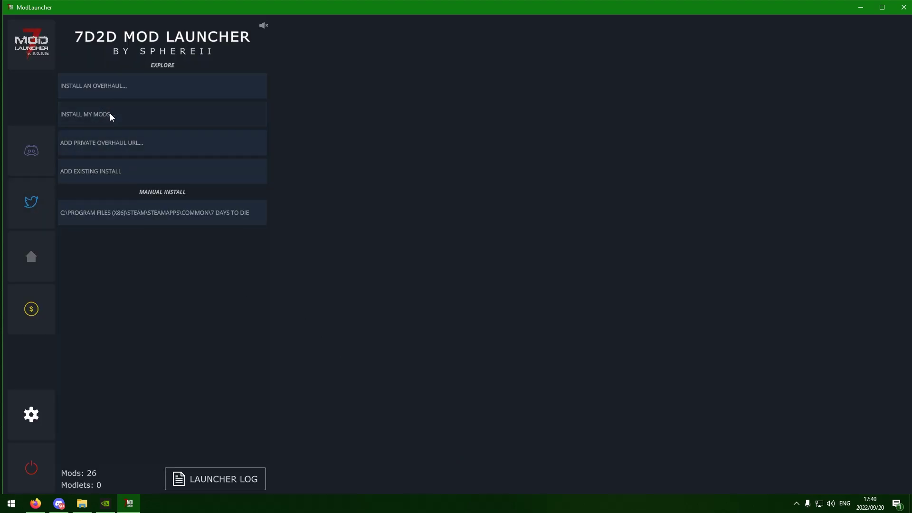
{"action": "left_click", "coordinate": [123, 89]}
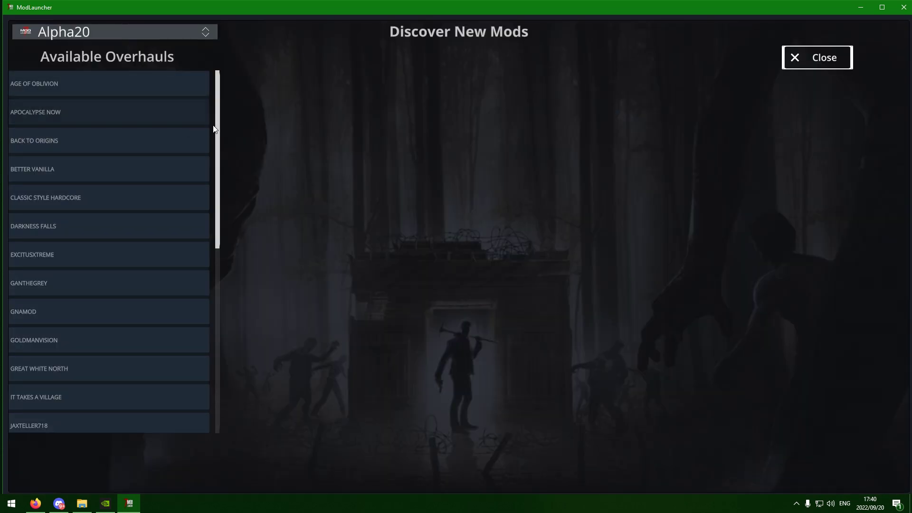
- Find Joke Mod among the Alpha20 overhauls and read through its description
{"action": "left_click_drag", "start_coordinate": [219, 124], "coordinate": [212, 208]}
{"action": "left_click", "coordinate": [112, 283]}
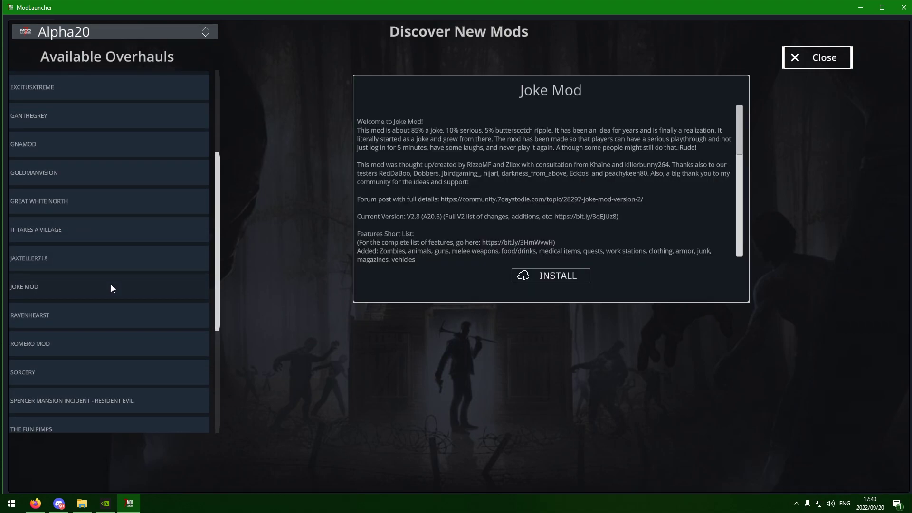
{"action": "scroll", "coordinate": [535, 172], "scroll_direction": "down", "scroll_amount": 10}
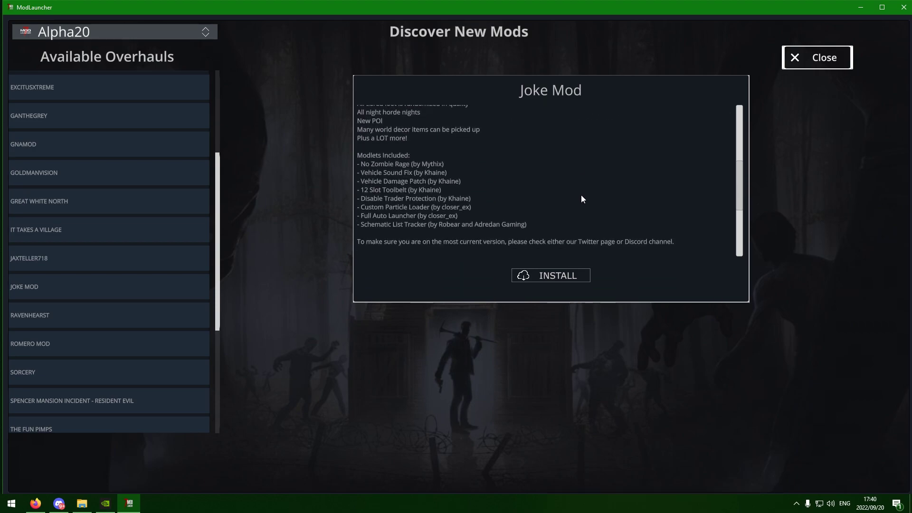
{"action": "scroll", "coordinate": [583, 199], "scroll_direction": "up", "scroll_amount": 10}
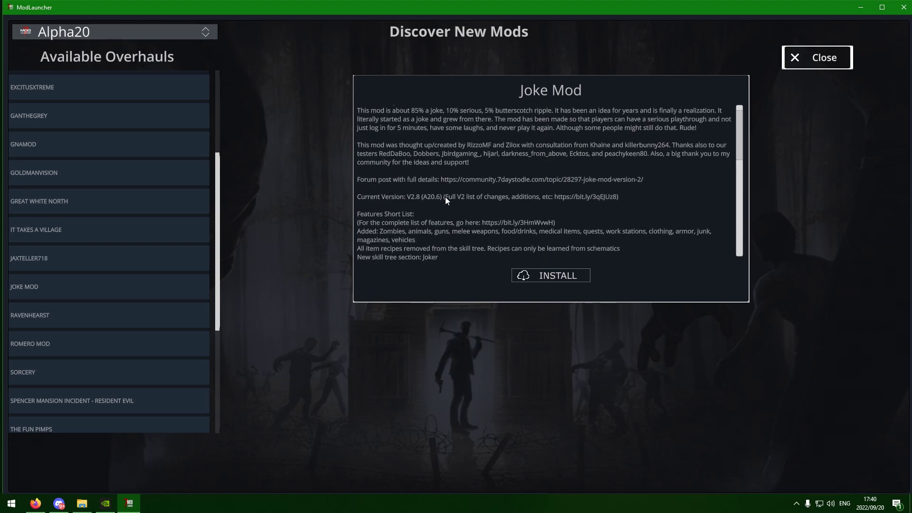
- Read through the description of the Goldmanvision overhaul, Atomic Energy Commission
{"action": "left_click", "coordinate": [90, 169]}
{"action": "scroll", "coordinate": [447, 196], "scroll_direction": "down", "scroll_amount": 3}
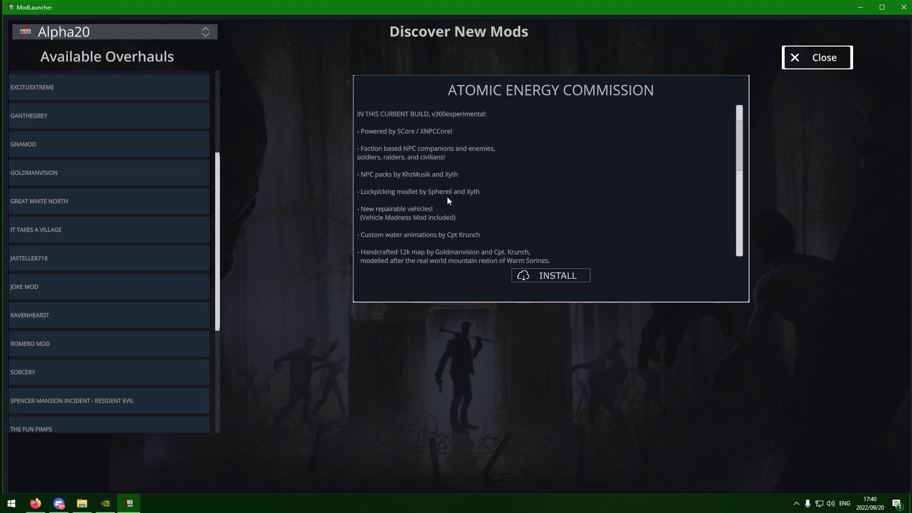
{"action": "scroll", "coordinate": [479, 194], "scroll_direction": "down", "scroll_amount": 10}
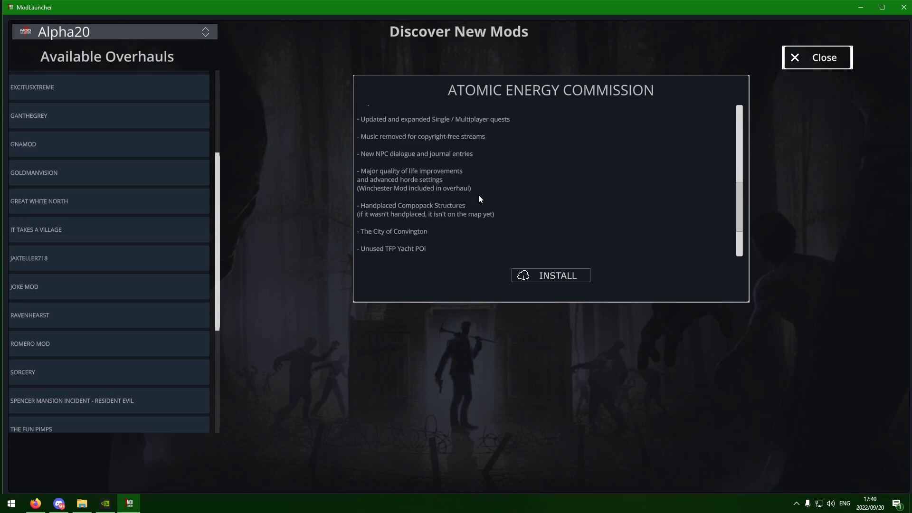
{"action": "scroll", "coordinate": [479, 197], "scroll_direction": "down", "scroll_amount": 5}
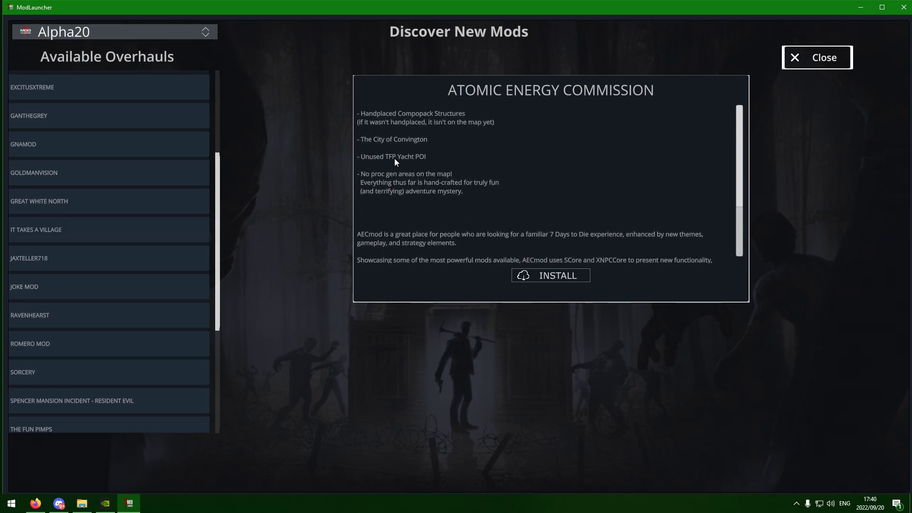
- Select Joke Mod again among the available overhauls and start its installation
{"action": "left_click", "coordinate": [95, 283]}
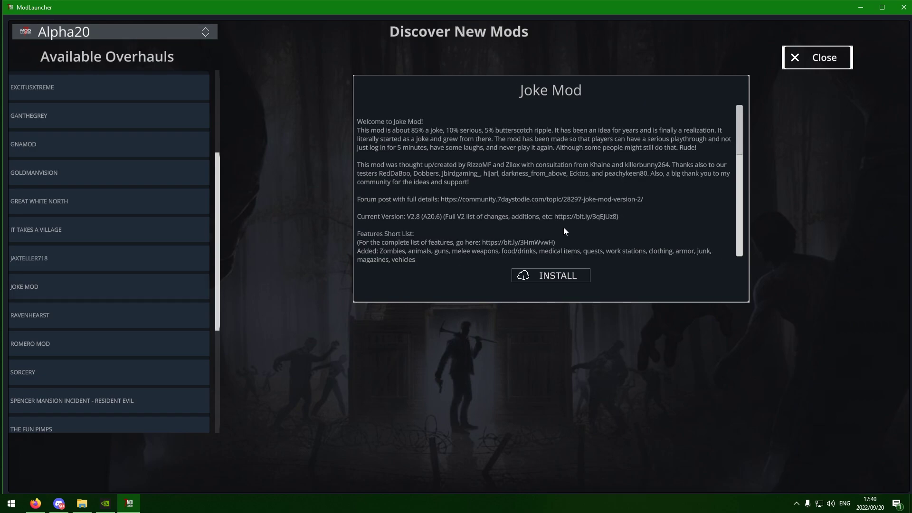
{"action": "scroll", "coordinate": [563, 227], "scroll_direction": "down", "scroll_amount": 1}
{"action": "left_click", "coordinate": [565, 283]}
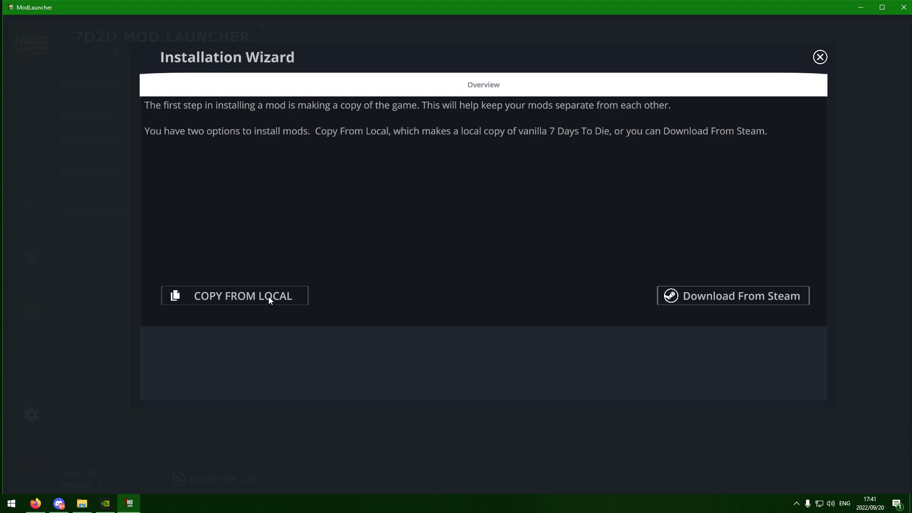
- Install from a local copy of the game, using the Alpha20.6 Steam folder as source, and start the copy
{"action": "left_click", "coordinate": [294, 294]}
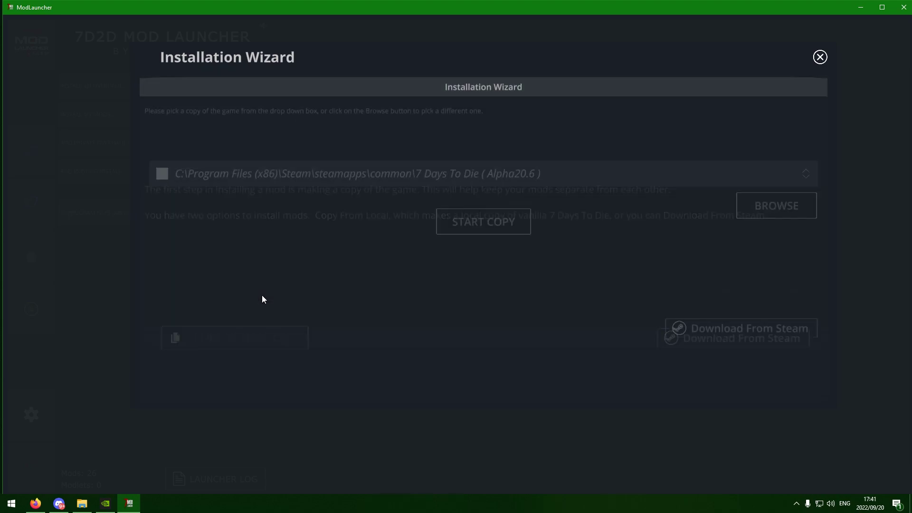
{"action": "left_click", "coordinate": [641, 173]}
{"action": "left_click", "coordinate": [371, 206]}
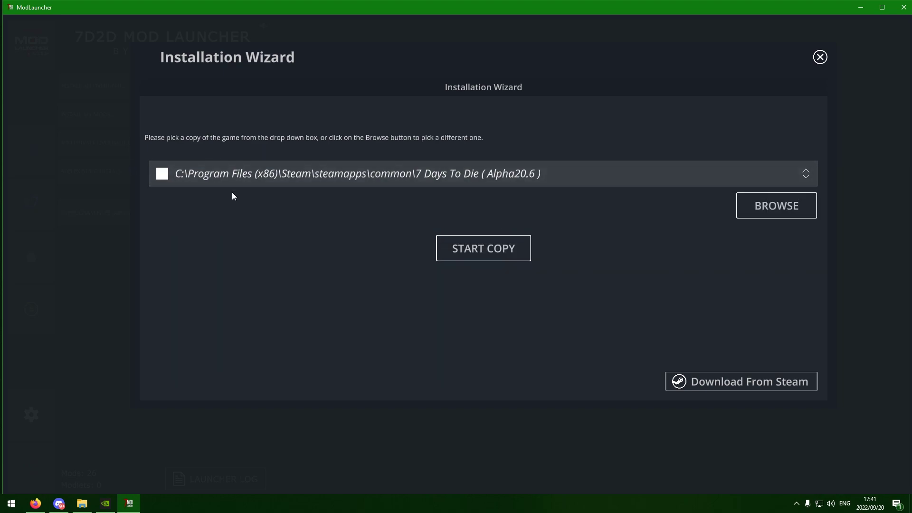
{"action": "left_click", "coordinate": [486, 250]}
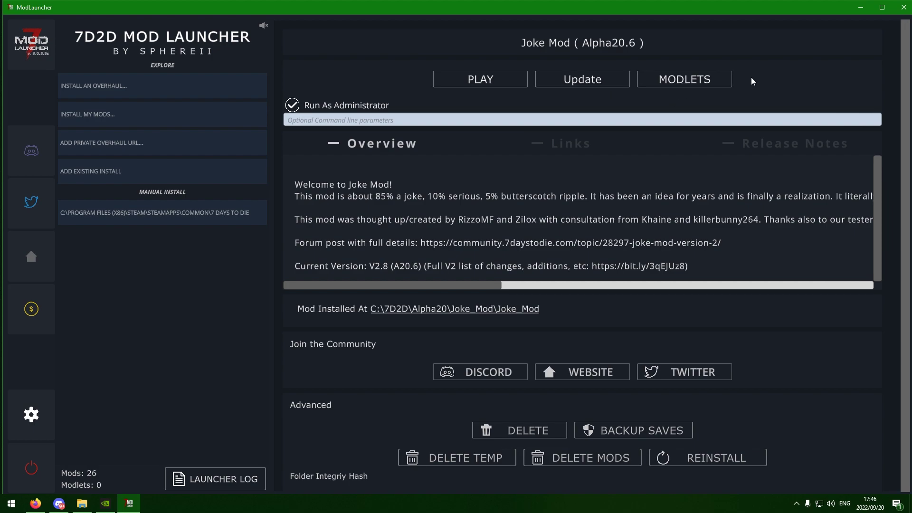
- Launch the installed Joke Mod from the mod launcher
{"action": "left_click", "coordinate": [480, 82]}
{"action": "left_click", "coordinate": [420, 315]}
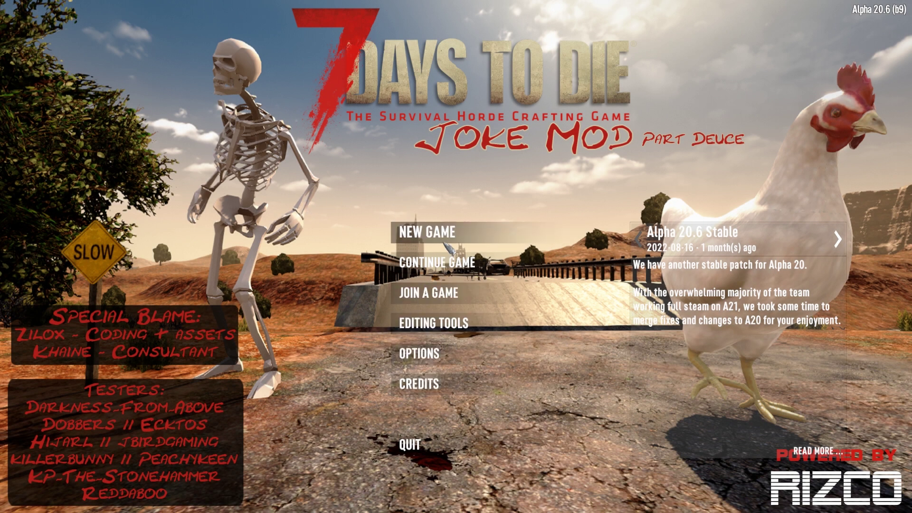
- Examine the Quality page of the game's video settings, and return to the main menu without changing anything
{"action": "left_click", "coordinate": [419, 354]}
{"action": "left_click", "coordinate": [401, 236]}
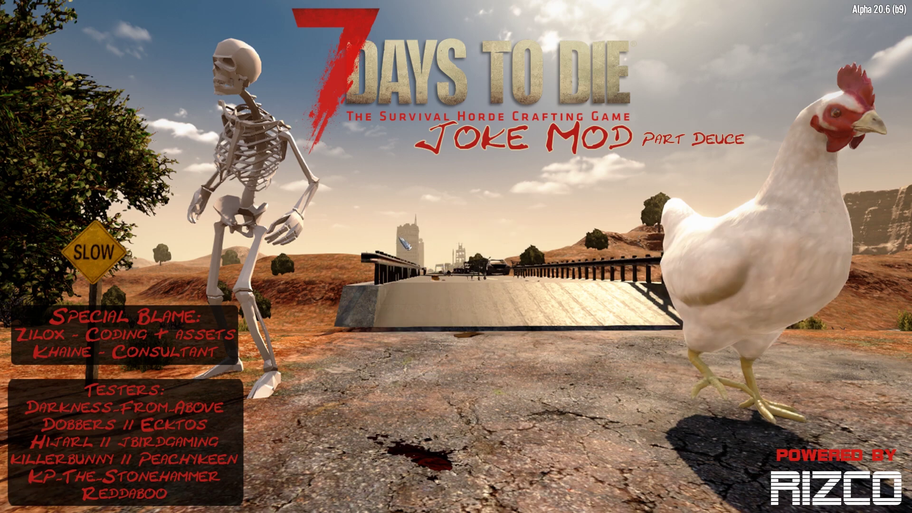
{"action": "left_click", "coordinate": [302, 108]}
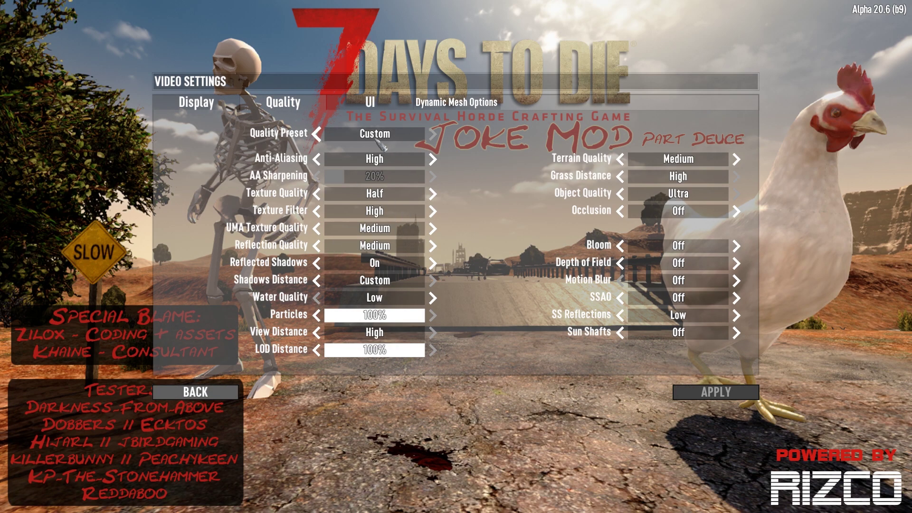
{"action": "left_click", "coordinate": [192, 393]}
{"action": "left_click", "coordinate": [32, 494]}
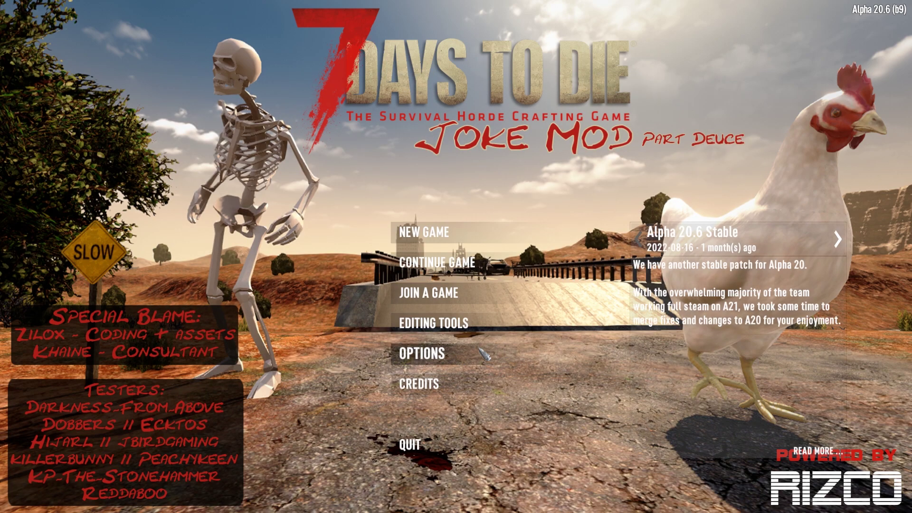